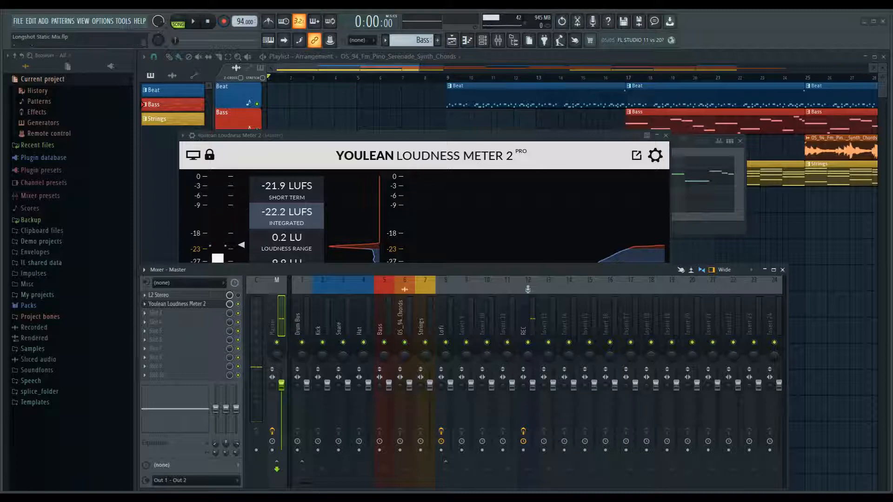
# Reset the loudness meter's readings, using the Default preset and the Stereo channel configuration.
pyautogui.moveTo(437, 136); pyautogui.dragTo(484, 104)
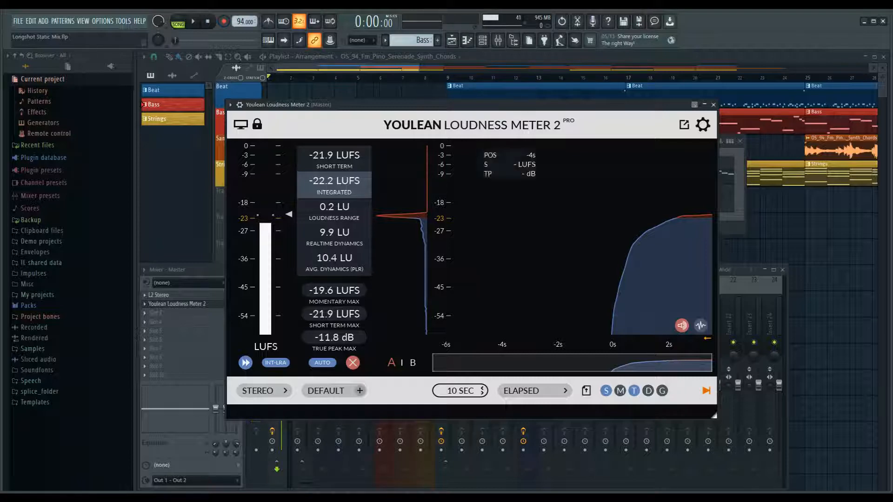
pyautogui.click(352, 362)
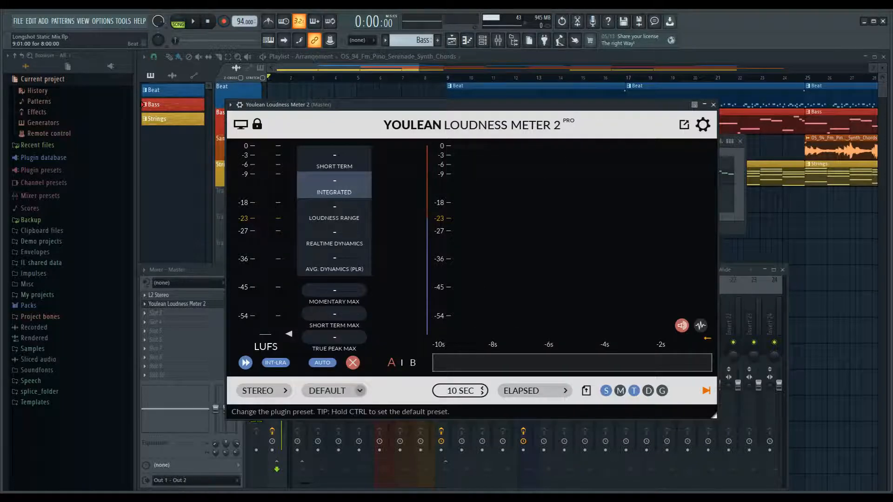
pyautogui.click(326, 391)
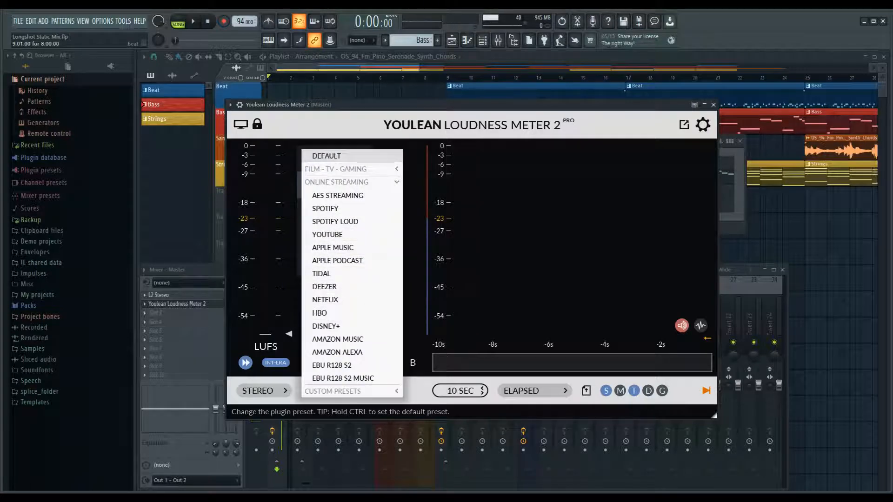
pyautogui.click(297, 391)
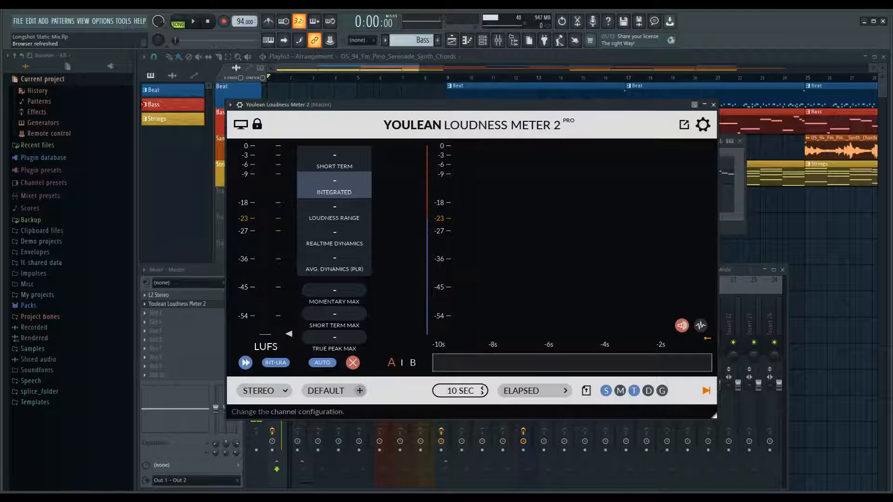
pyautogui.click(263, 391)
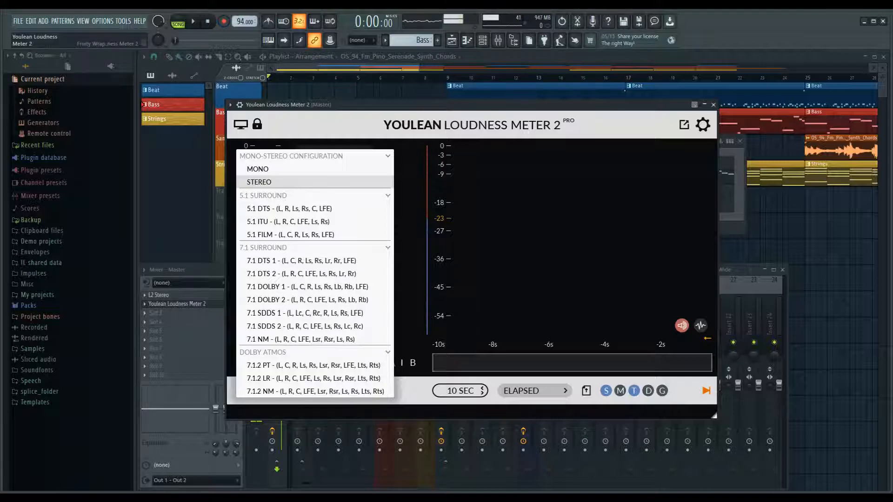
pyautogui.click(260, 181)
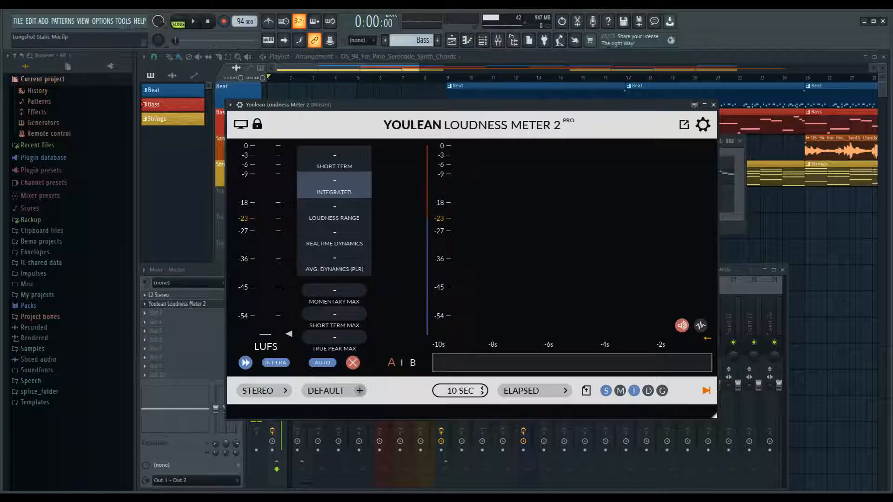
# Uncover the Master track's effect slots to check the L2 Stereo slot, and bring the loudness meter back into view.
pyautogui.moveTo(396, 104); pyautogui.dragTo(463, 86)
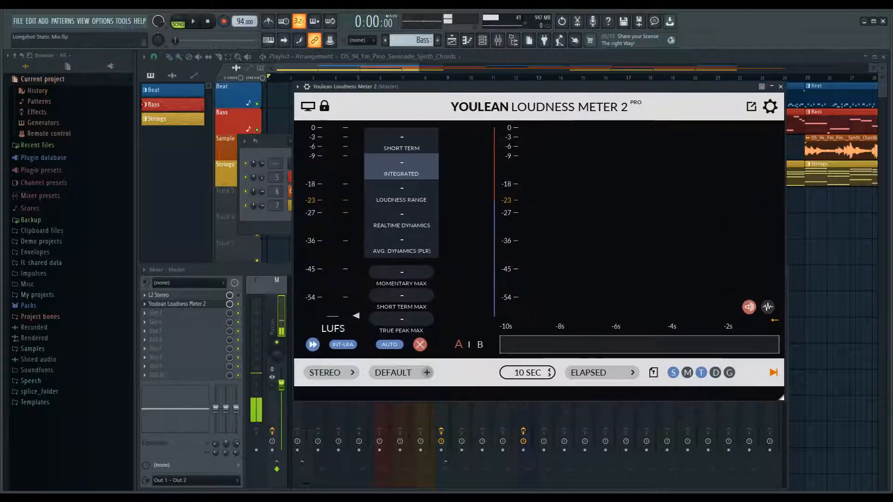
pyautogui.click(238, 295)
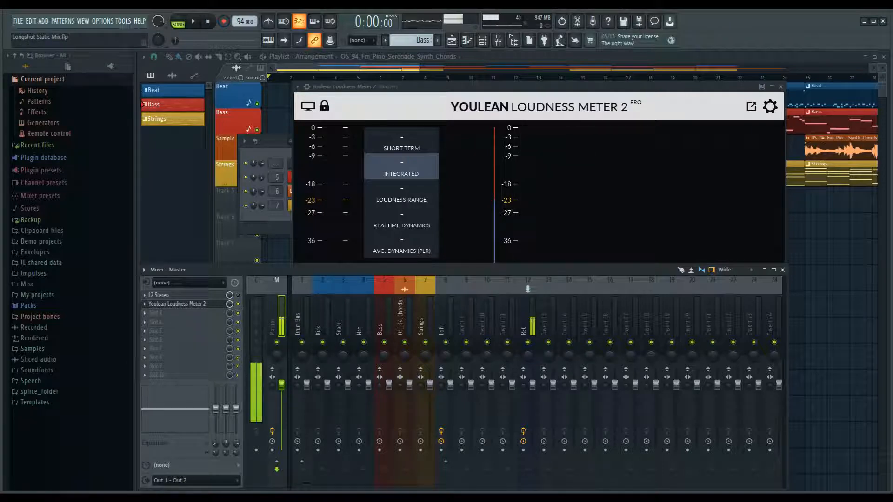
pyautogui.moveTo(540, 86); pyautogui.dragTo(465, 76)
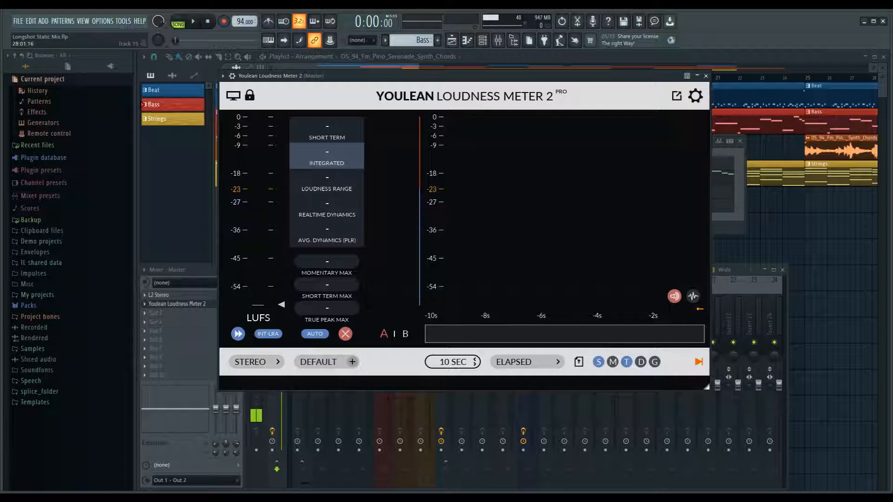
# Play the song to measure its loudness, lowering the Sound Blaster output volume meanwhile, and examine the meter's peak readings after stopping.
pyautogui.press('space')
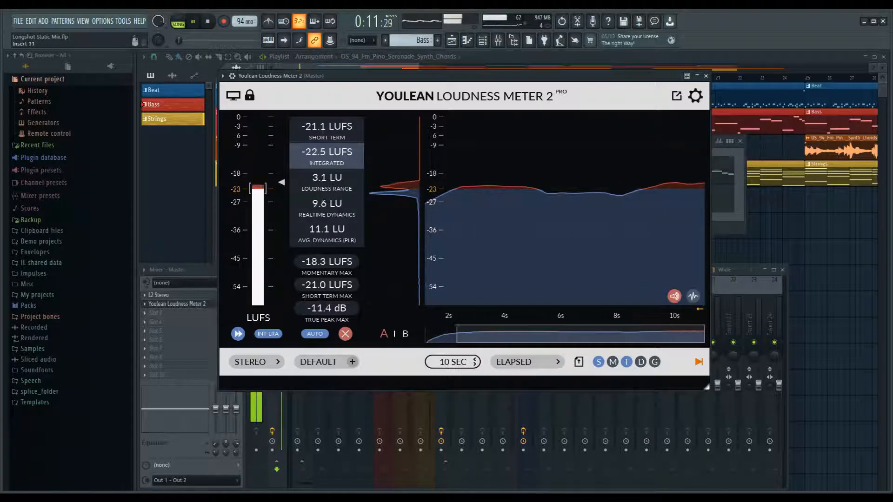
pyautogui.hotkey('alt', 'Tab')
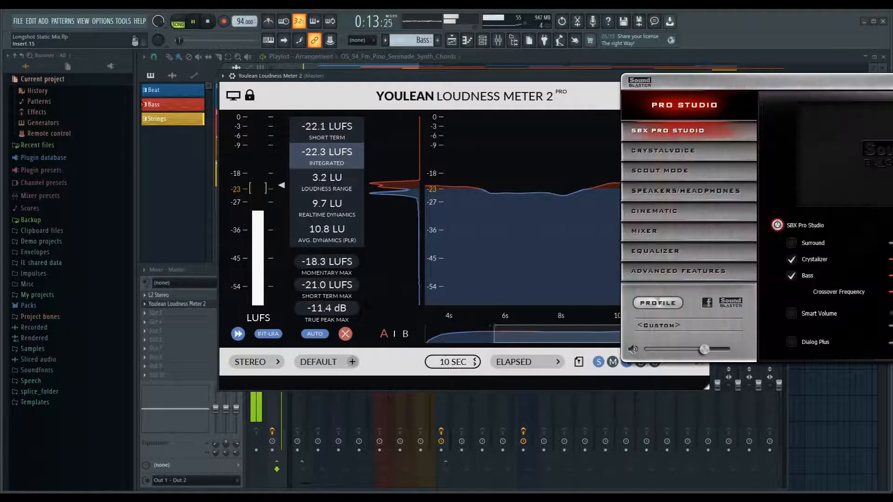
pyautogui.moveTo(705, 349)
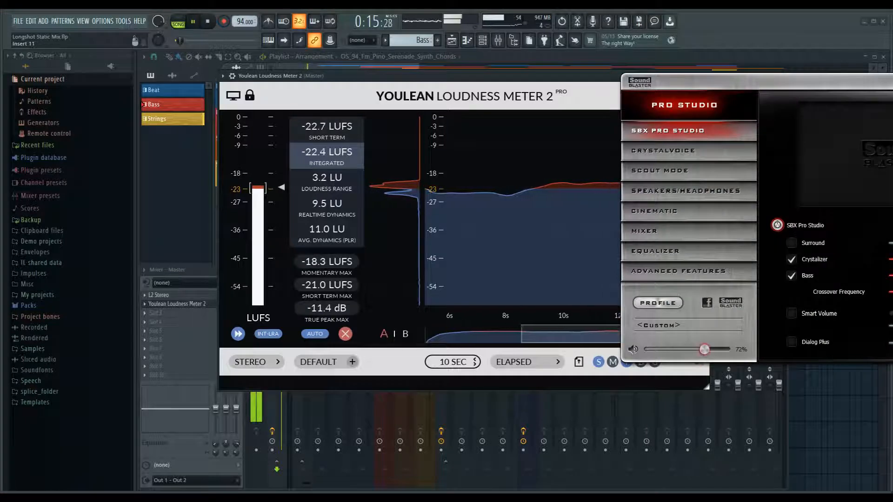
pyautogui.moveTo(704, 349); pyautogui.dragTo(695, 349)
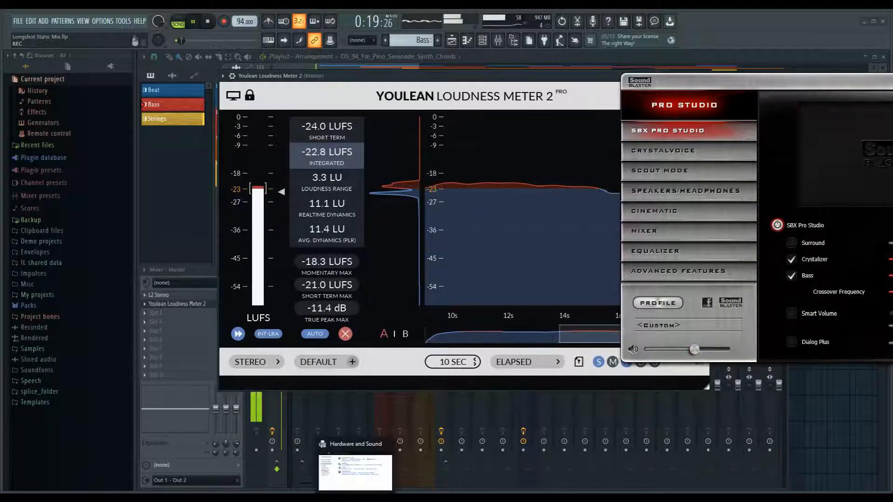
pyautogui.click(332, 497)
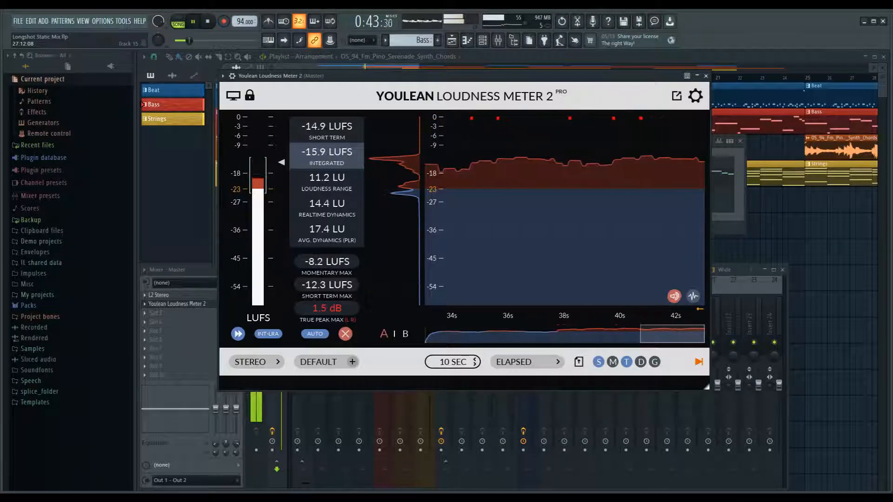
pyautogui.press('space')
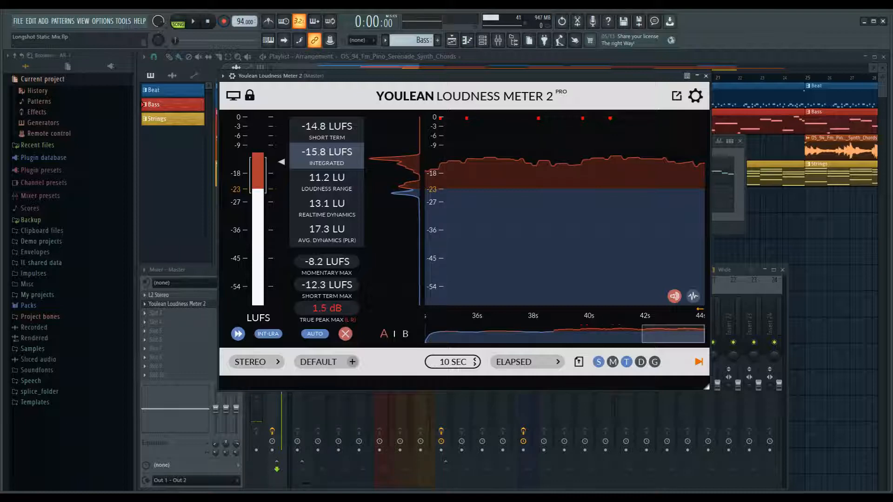
pyautogui.moveTo(326, 76); pyautogui.dragTo(417, 89)
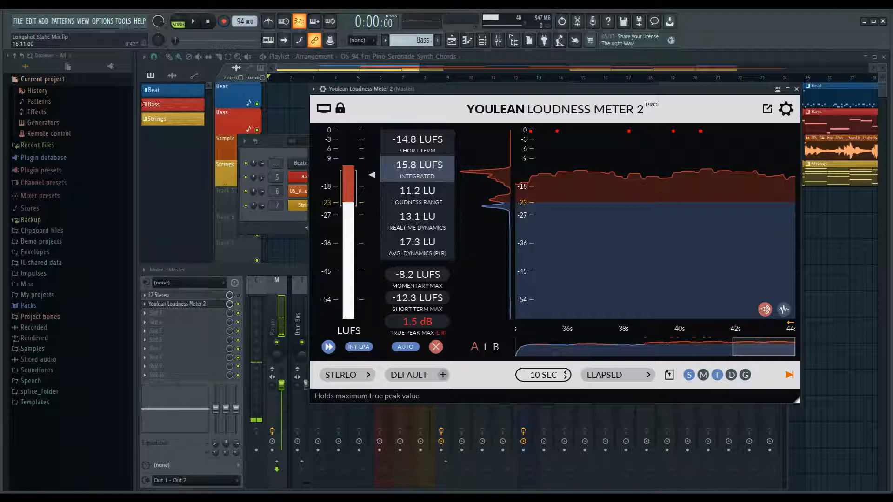
pyautogui.moveTo(558, 132)
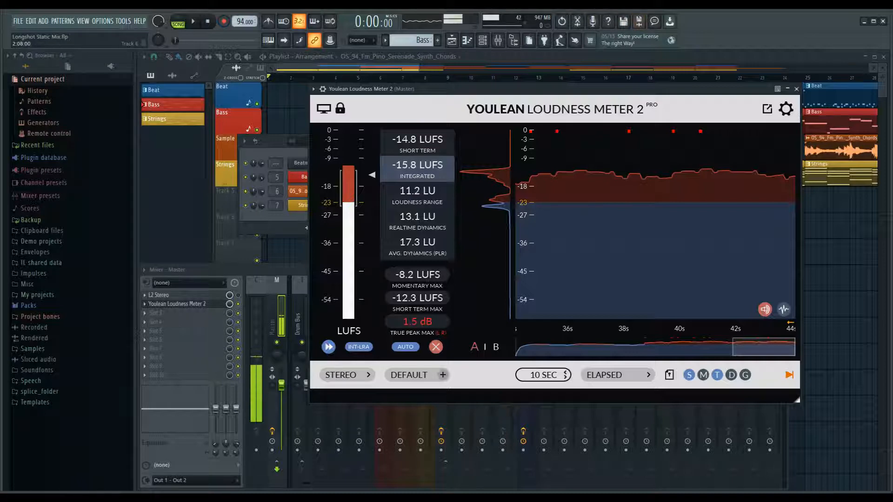
# Bring the mixer to the front and lower the Hat track's fader.
pyautogui.click(305, 270)
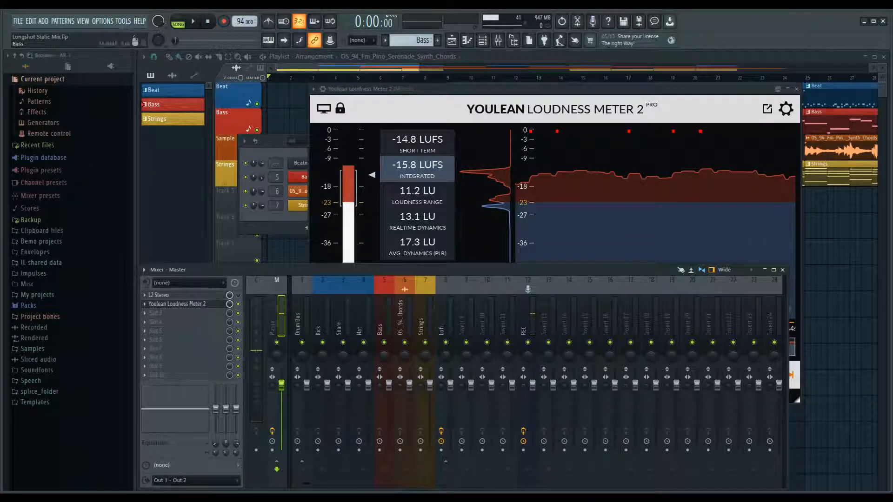
pyautogui.moveTo(368, 385); pyautogui.dragTo(368, 403)
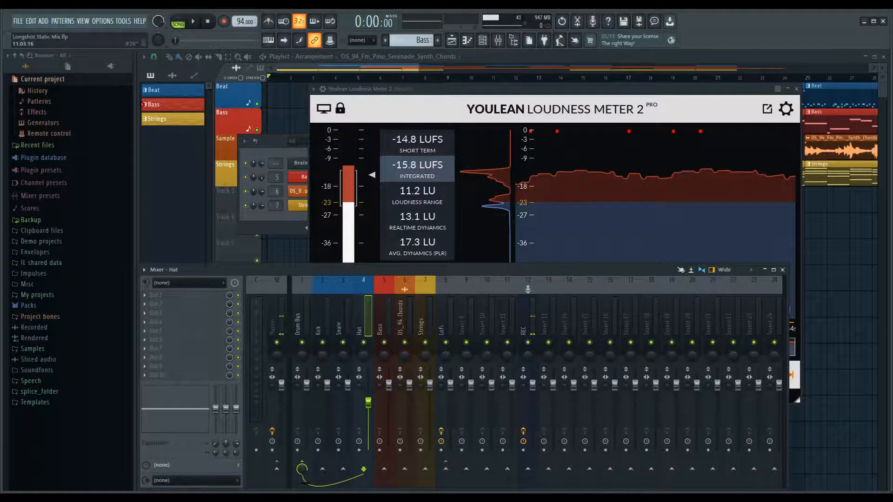
# Play the arrangement from bar 25 with the mixer open to check the track levels, and stop playback.
pyautogui.press('F12')
pyautogui.hscroll(5, 486, 279)
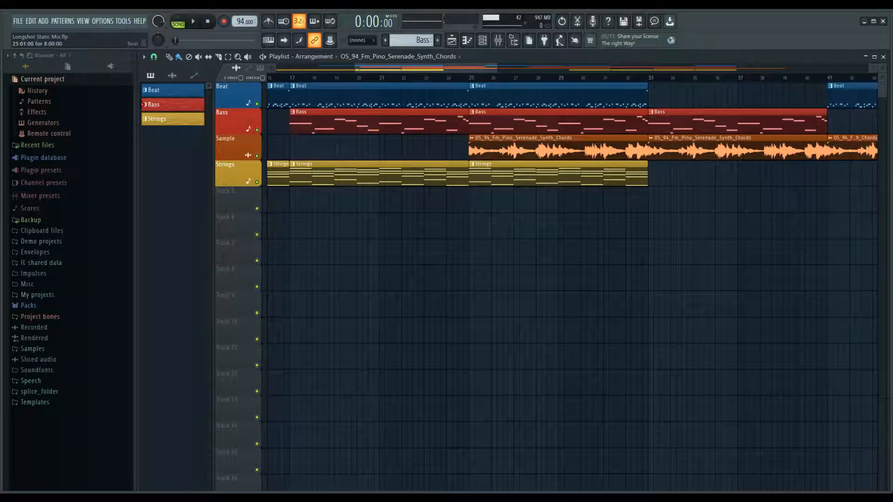
pyautogui.click(469, 78)
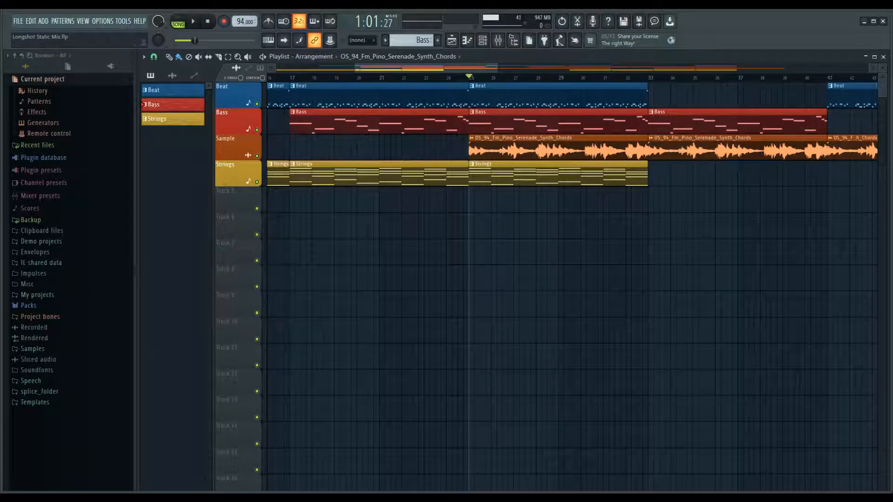
pyautogui.click(498, 40)
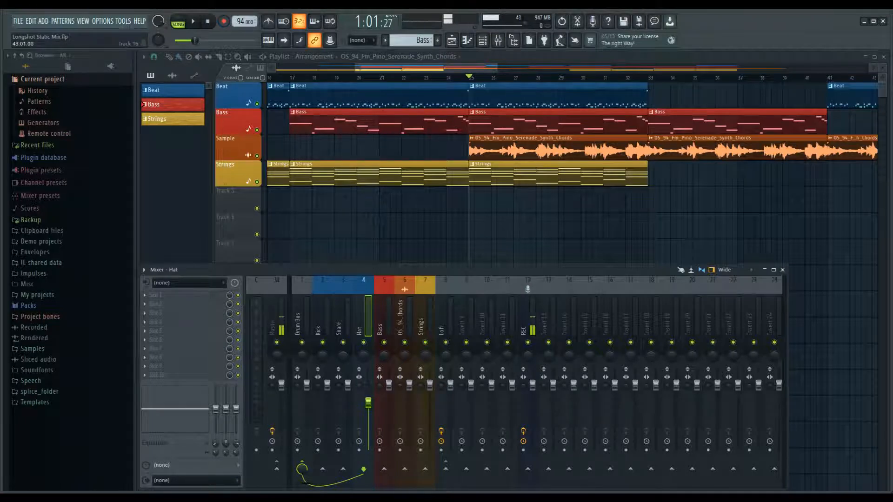
pyautogui.press('space')
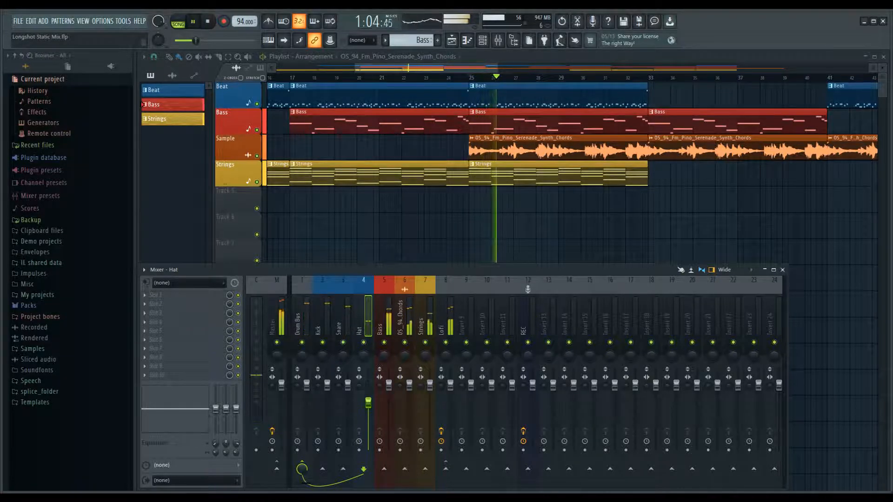
pyautogui.press('space')
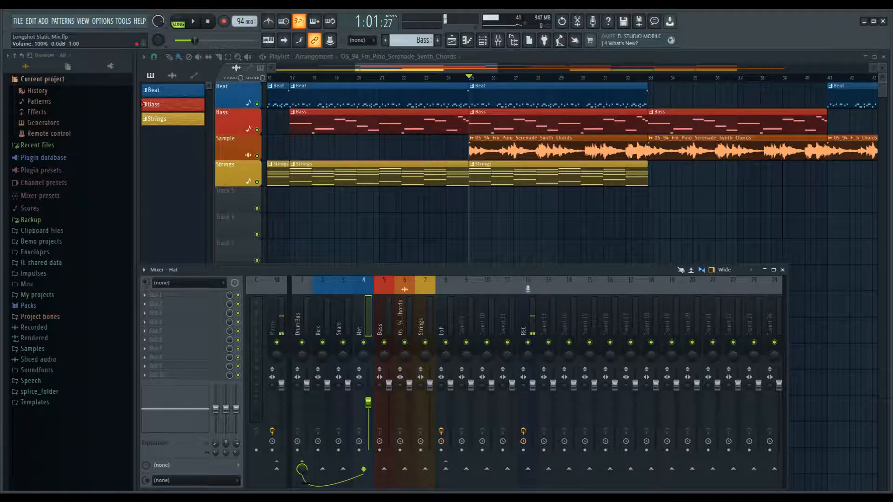
# Lower the Strings fader to about 72% (-6.6 dB) and bring the Hat fader down slightly further.
pyautogui.moveTo(430, 384); pyautogui.dragTo(430, 407)
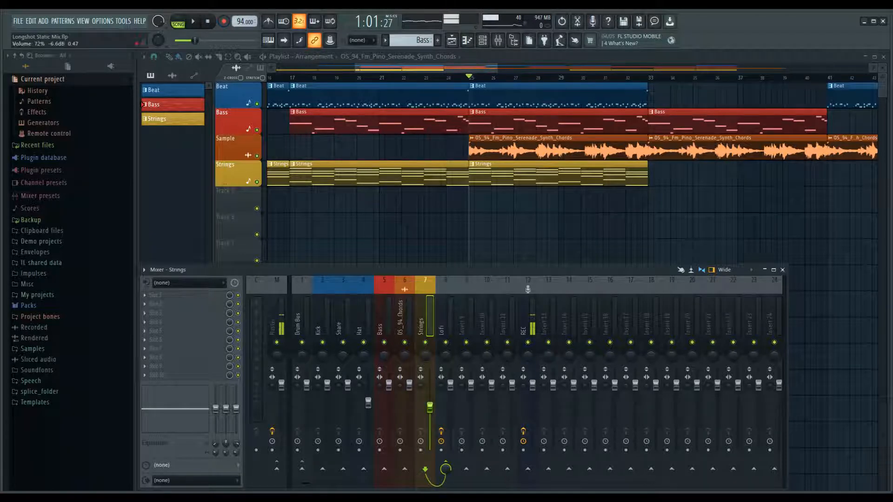
pyautogui.moveTo(368, 403); pyautogui.dragTo(368, 409)
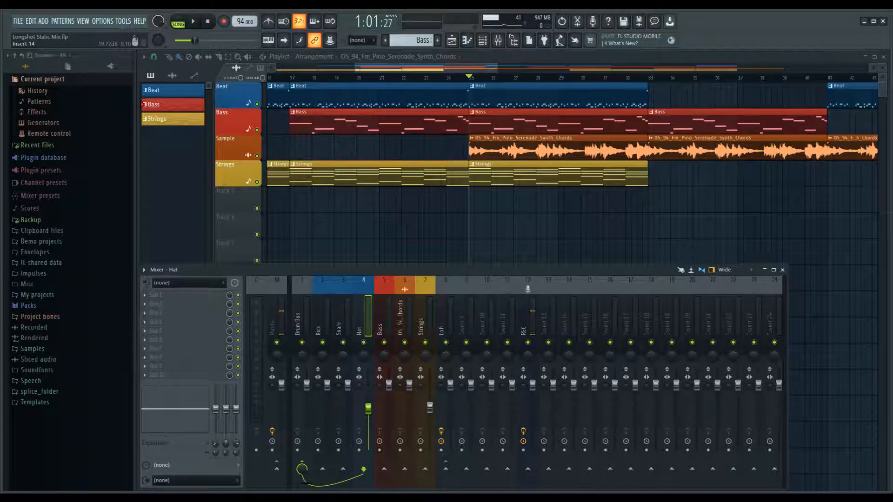
# Inspect the Tape MELLO-FI effect and its settings on the Lofi mixer track, and close its window.
pyautogui.click(443, 321)
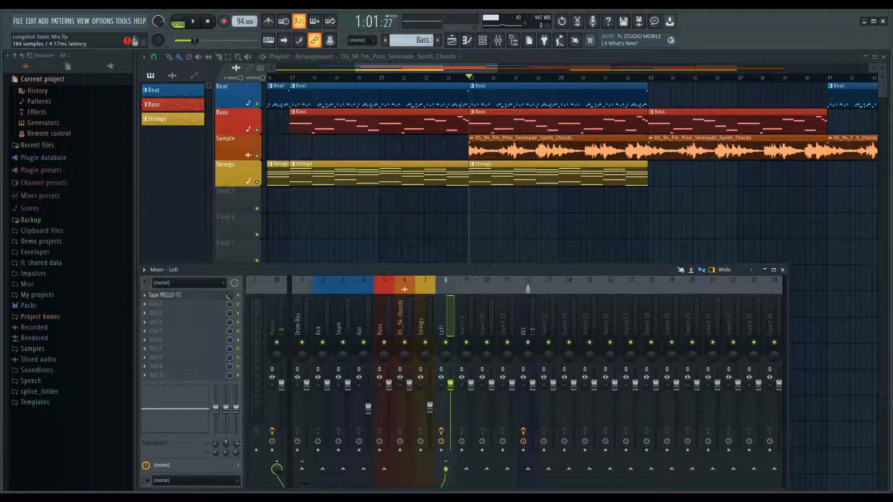
pyautogui.click(166, 295)
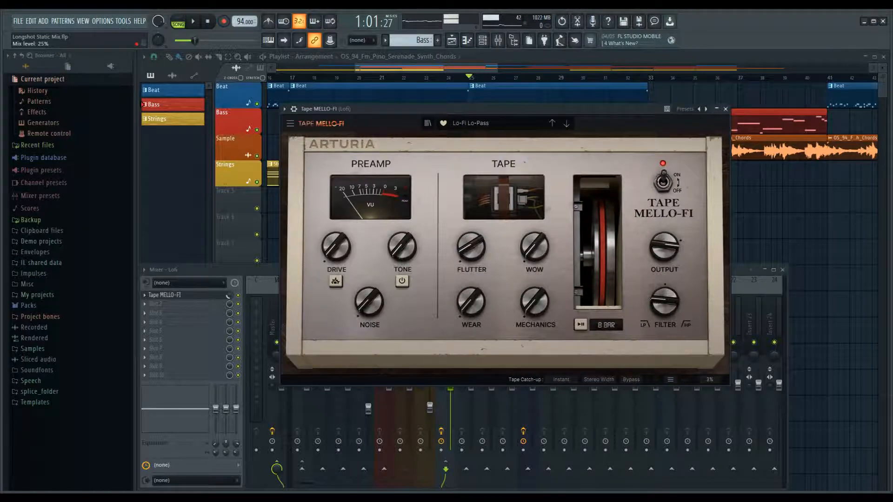
pyautogui.click(165, 295)
pyautogui.click(166, 295)
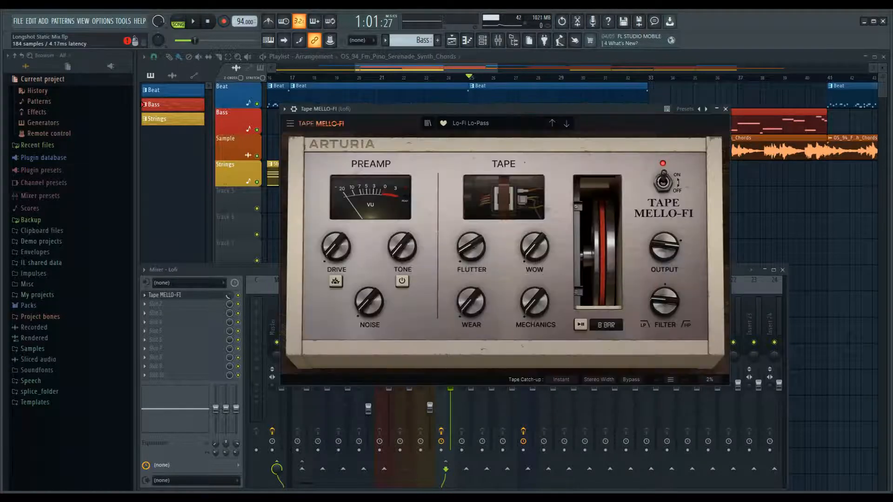
pyautogui.click(165, 295)
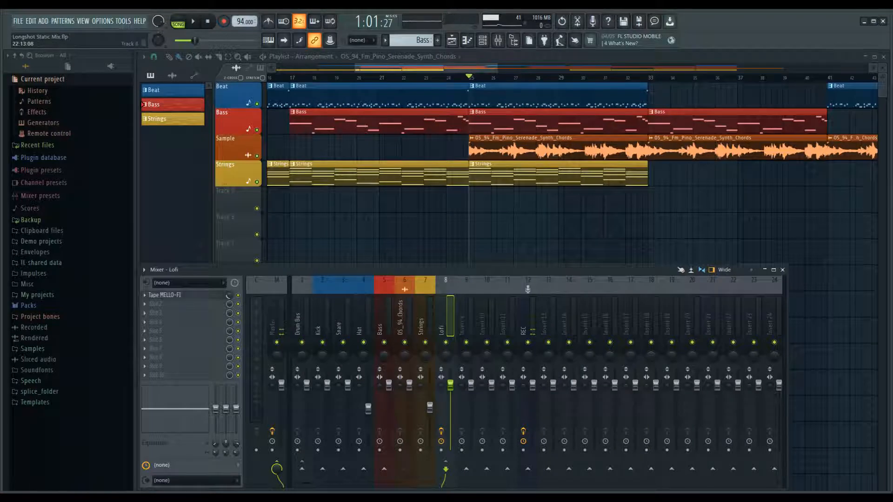
pyautogui.click(166, 296)
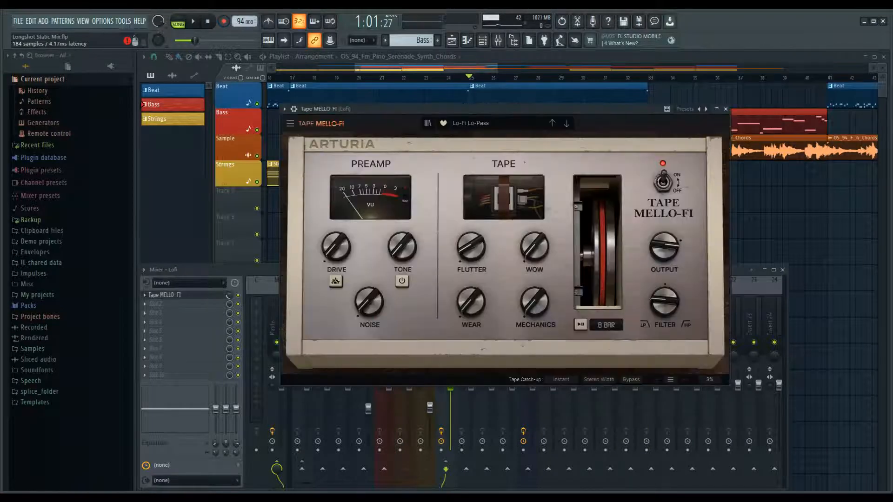
pyautogui.click(166, 295)
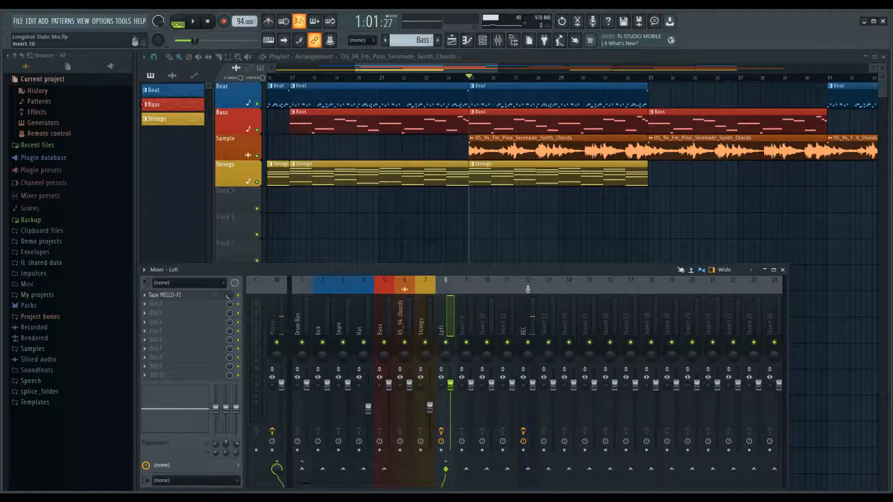
# Remove the synth chords and Strings tracks' routing to the Lofi track, and mute the Lofi track.
pyautogui.click(402, 321)
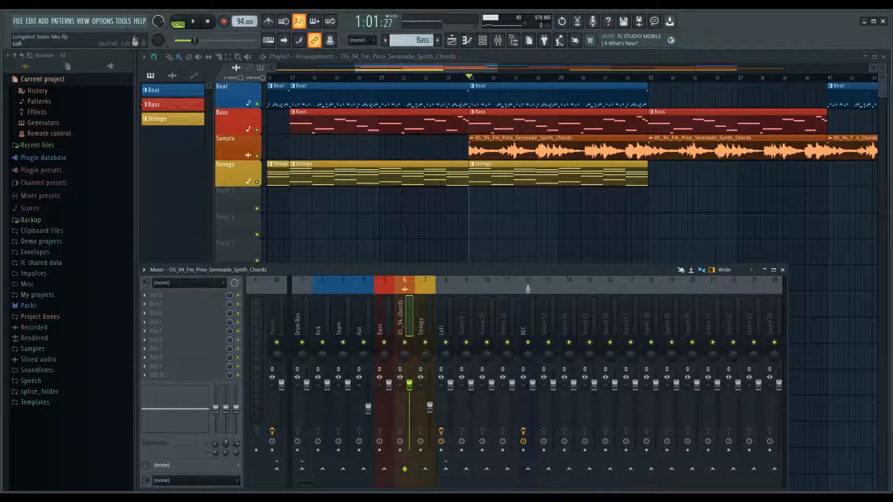
pyautogui.click(424, 466)
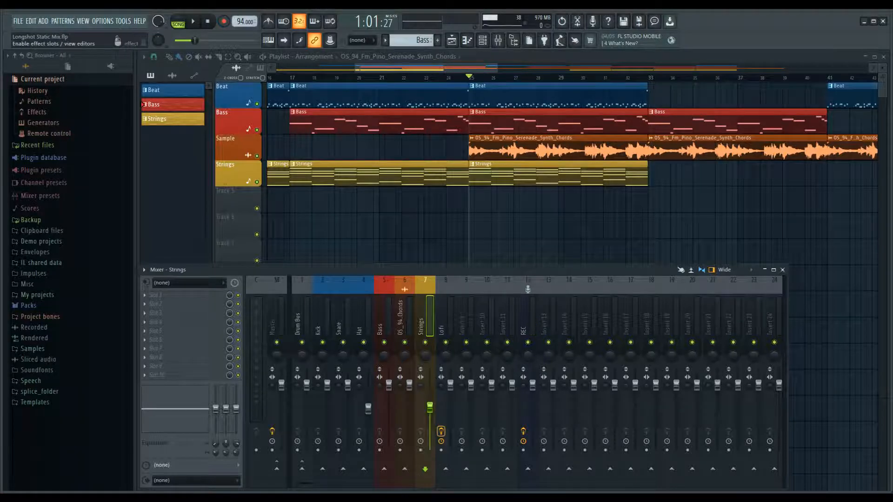
pyautogui.click(446, 342)
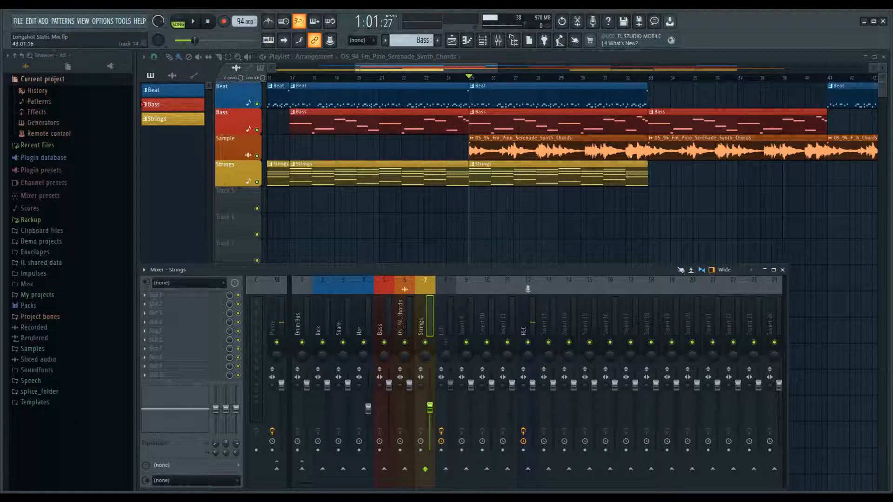
# Play the arrangement briefly from bar 25 with the Lofi track muted, and toggle that track's mute off and on.
pyautogui.press('space')
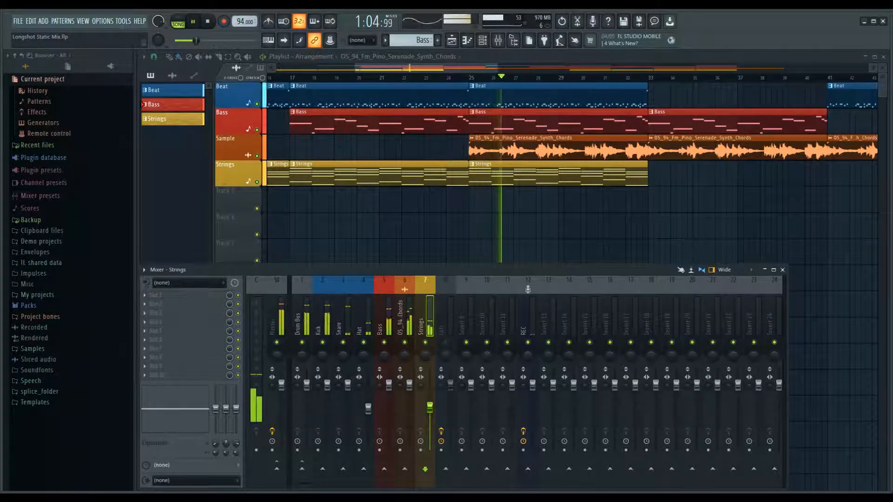
pyautogui.press('space')
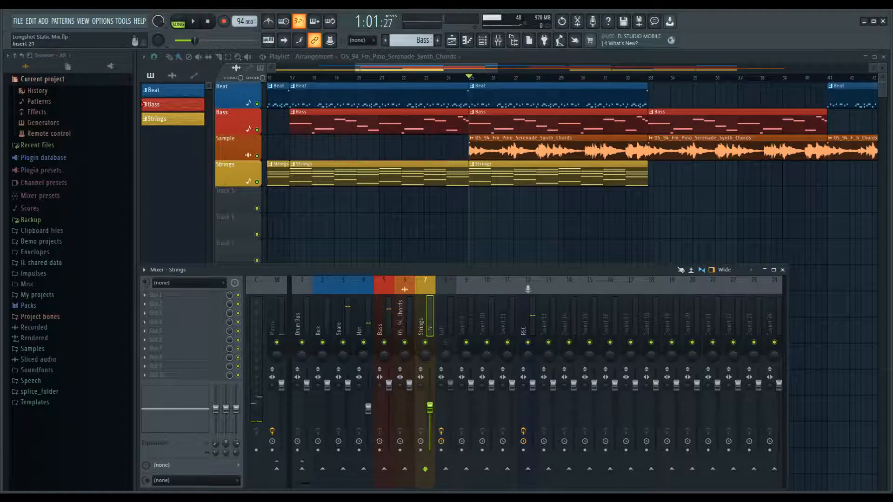
pyautogui.click(445, 342)
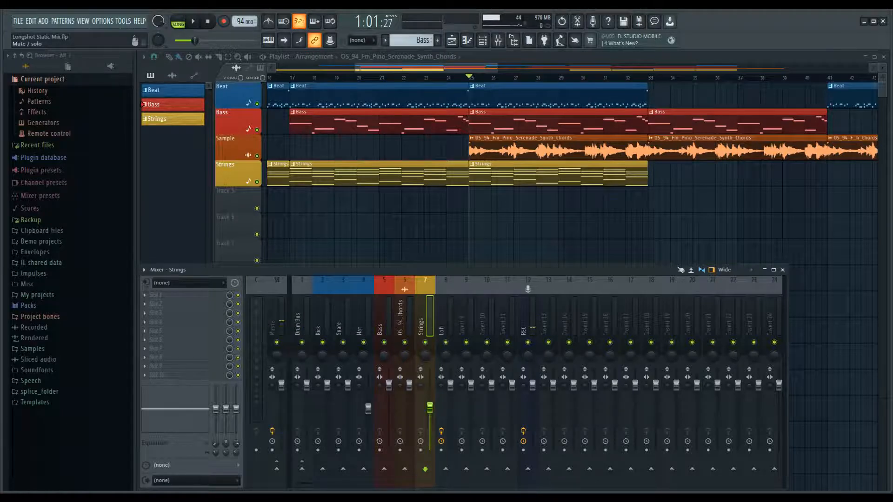
pyautogui.click(445, 343)
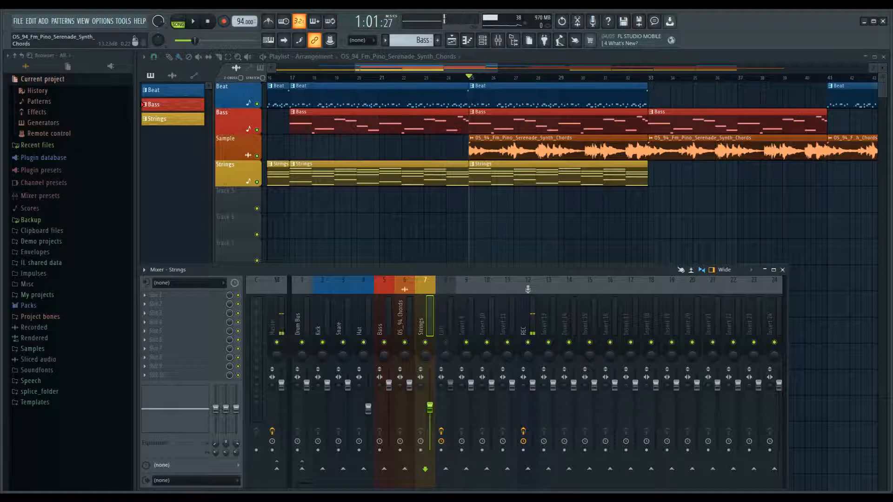
# Check the mixer routing of the synth chords and Strings tracks.
pyautogui.click(402, 321)
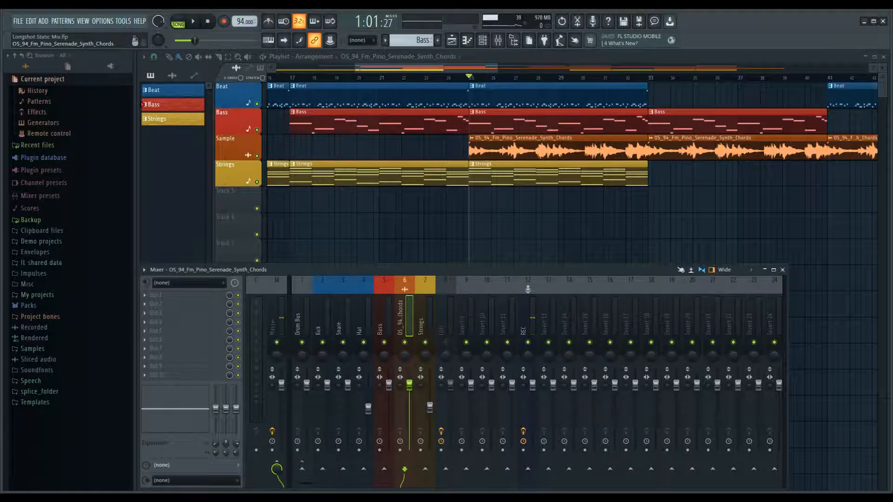
pyautogui.click(421, 321)
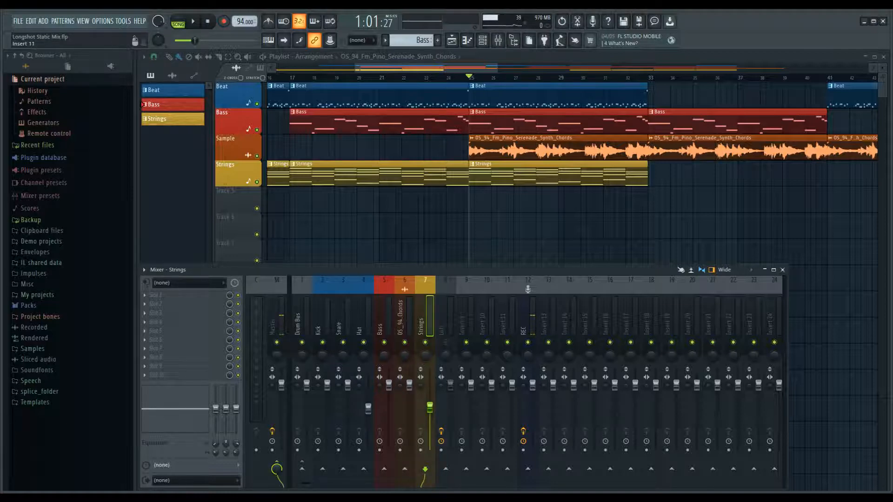
pyautogui.press('Left')
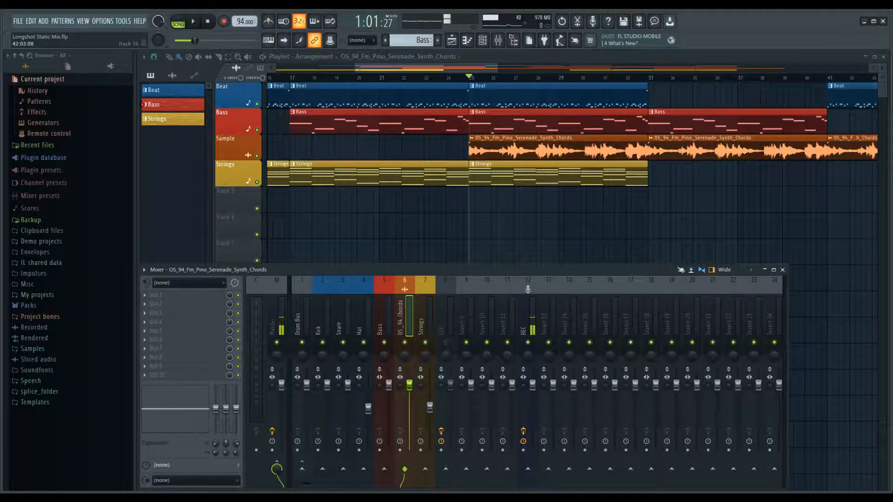
# Play the arrangement from bar 25 and lower the Kick, Snare, Bass and synth chords faders.
pyautogui.press('space')
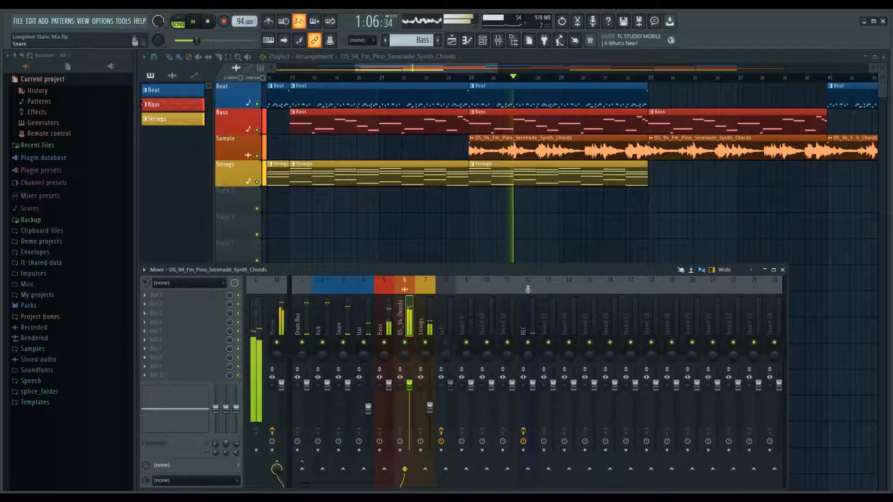
pyautogui.moveTo(348, 385); pyautogui.dragTo(328, 396)
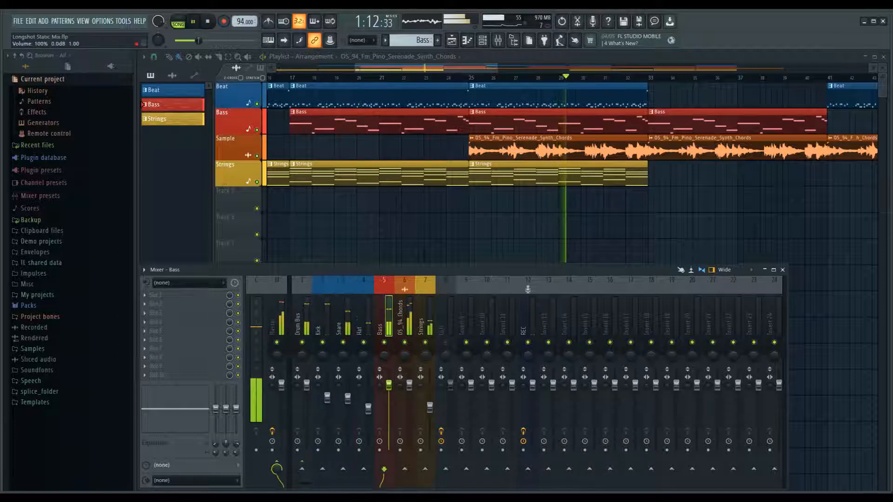
pyautogui.moveTo(389, 385); pyautogui.dragTo(389, 399)
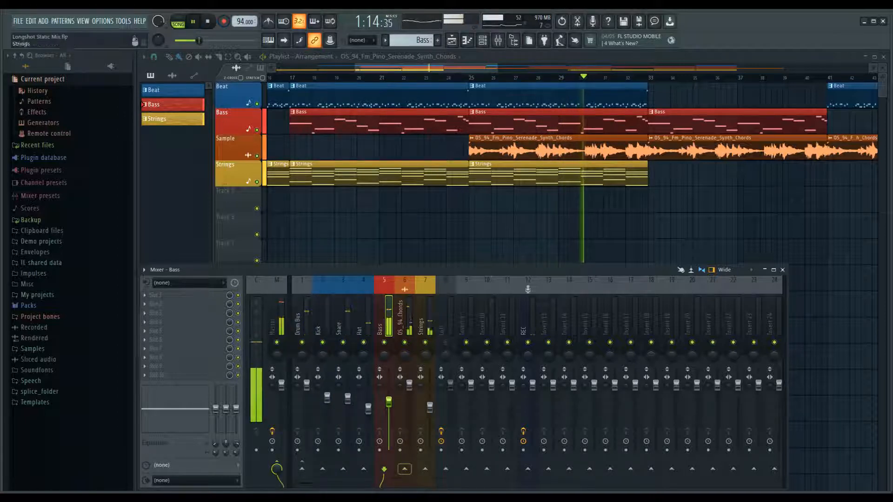
pyautogui.moveTo(409, 384); pyautogui.dragTo(409, 404)
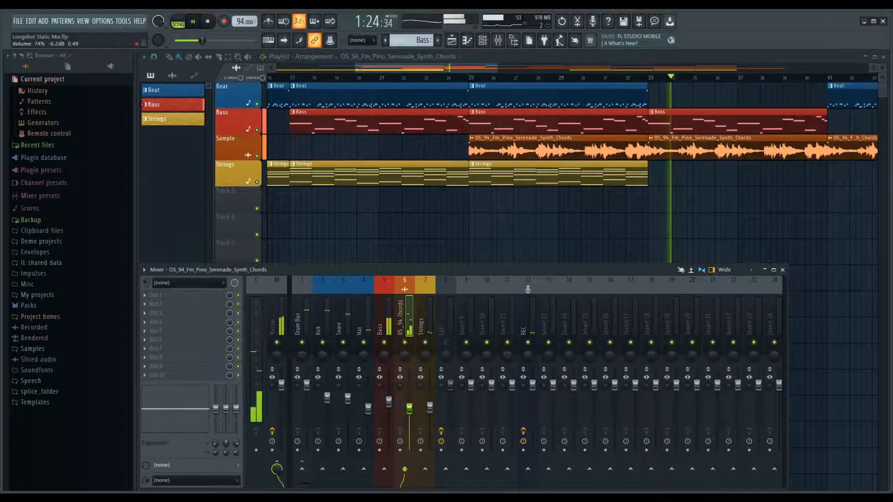
# Lower the Strings, Hat and Snare faders slightly, then replay from bar 25 and bring the Kick fader down a little.
pyautogui.click(429, 408)
pyautogui.moveTo(429, 407); pyautogui.dragTo(430, 415)
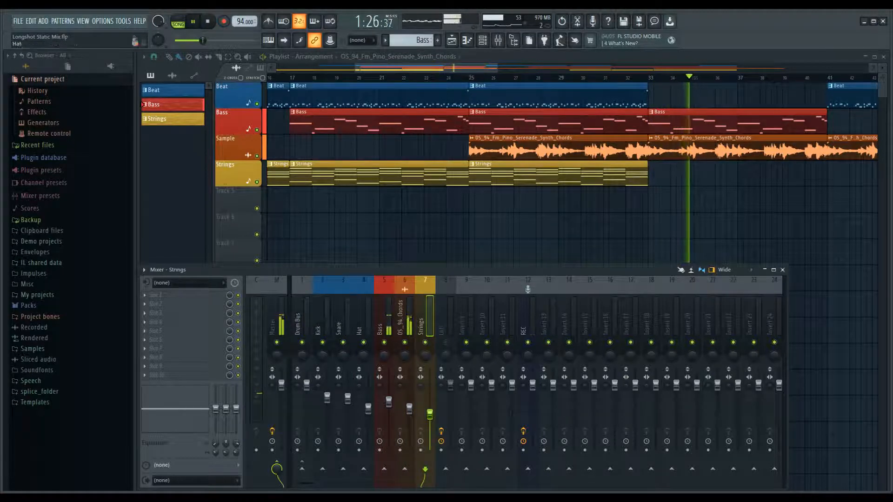
pyautogui.moveTo(368, 409); pyautogui.dragTo(348, 402)
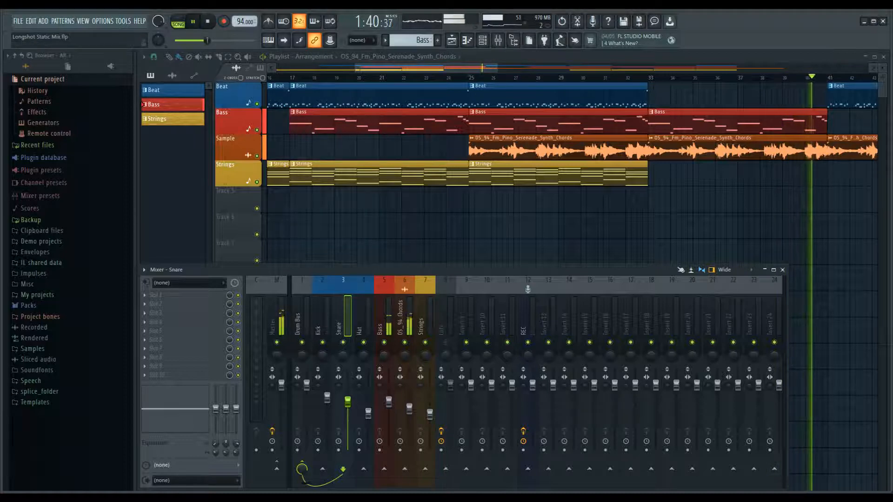
pyautogui.press('space')
pyautogui.press('space')
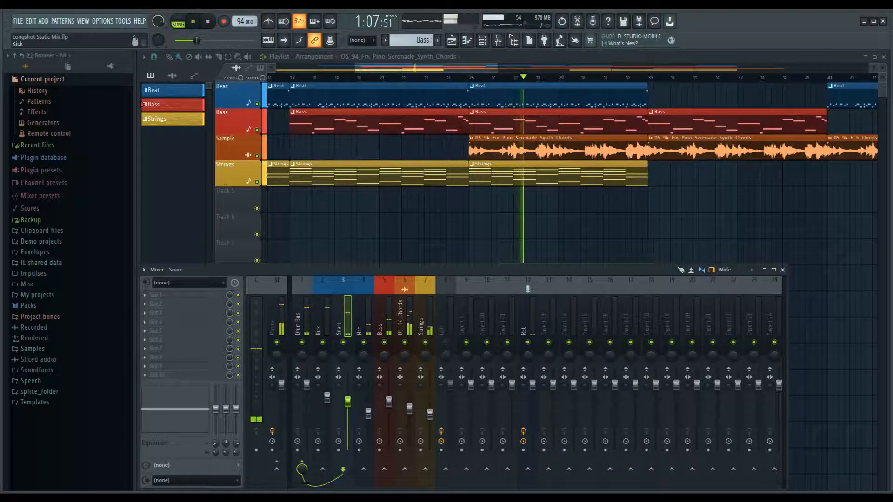
pyautogui.moveTo(327, 398); pyautogui.dragTo(327, 400)
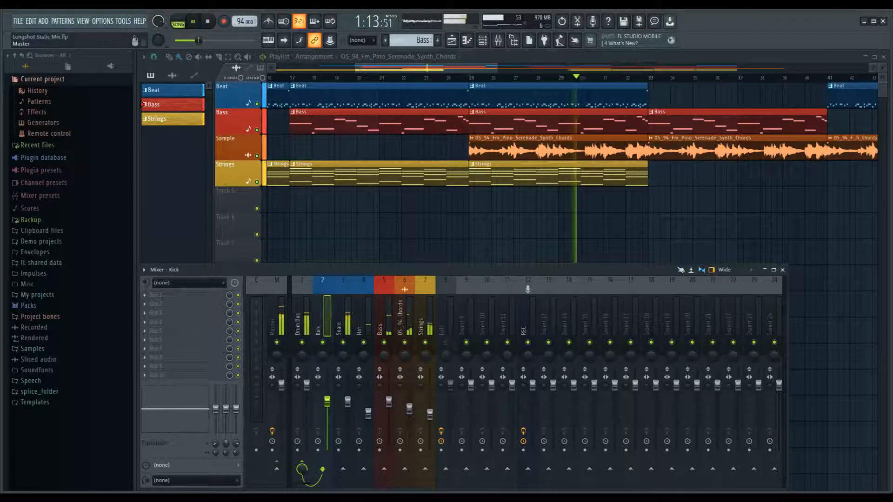
# Open the Master's Youlean Loudness Meter 2 and lower the Kick to 69%, Bass to 66%, and Strings, Hat, Snare and synth chords slightly further.
pyautogui.click(275, 323)
pyautogui.click(177, 304)
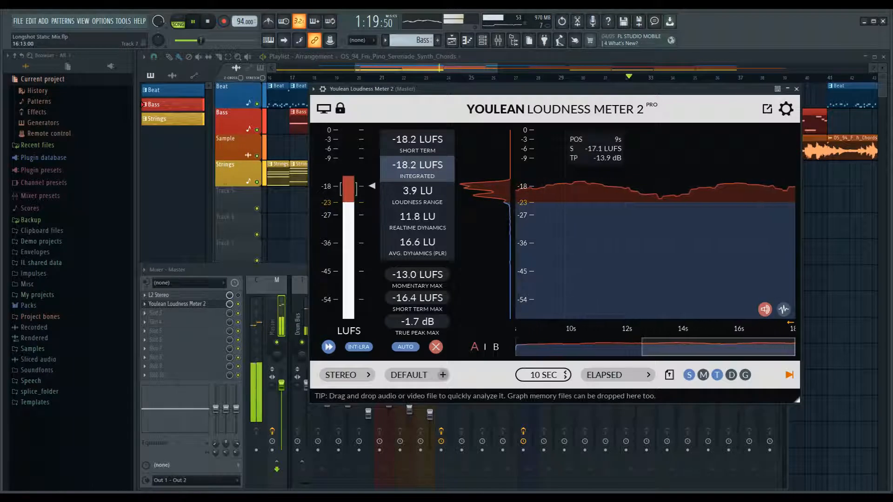
pyautogui.click(430, 421)
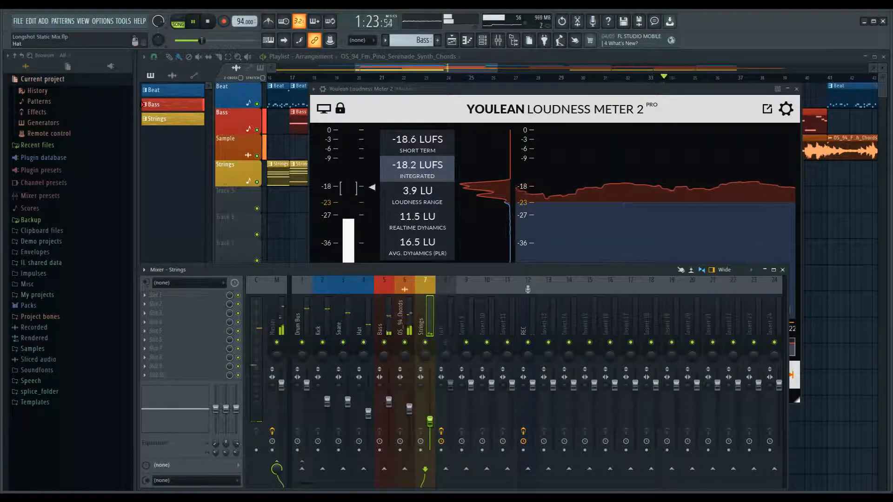
pyautogui.moveTo(368, 413); pyautogui.dragTo(327, 405)
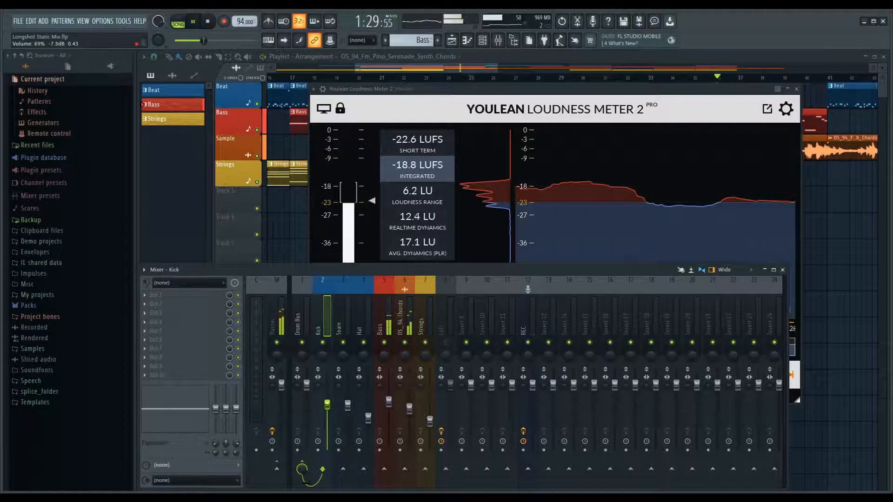
pyautogui.click(389, 402)
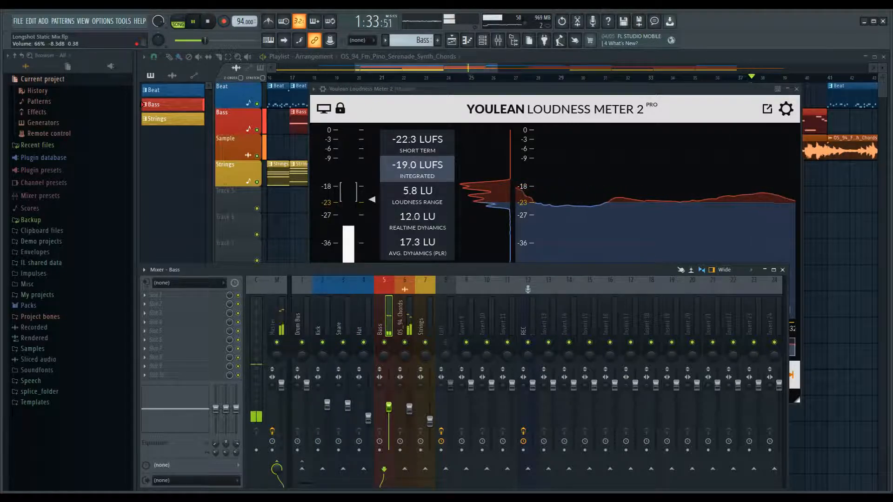
pyautogui.moveTo(409, 409); pyautogui.dragTo(409, 413)
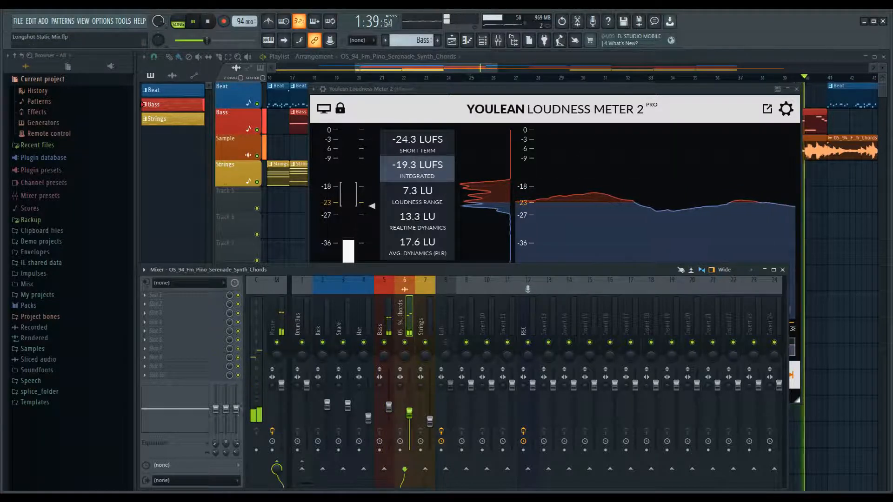
# Stop playback, reset the loudness meter, and measure the loudness of the section starting at bar 25.
pyautogui.click(591, 89)
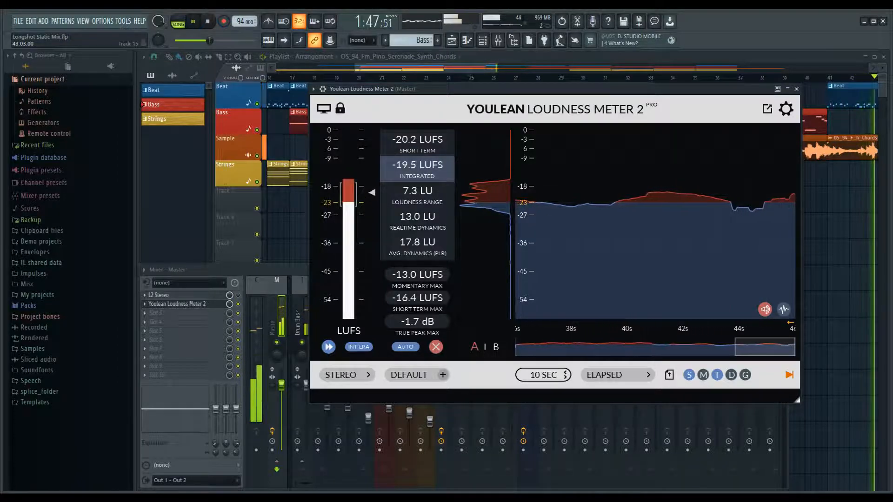
pyautogui.press('space')
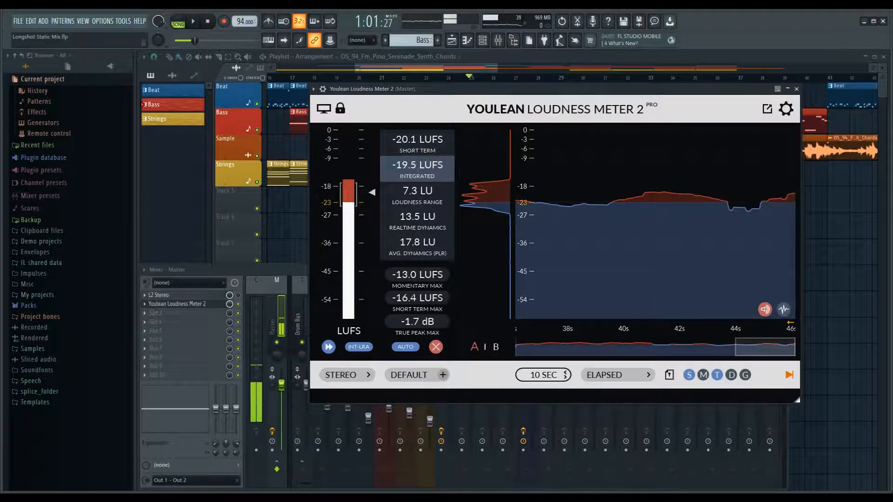
pyautogui.click(436, 347)
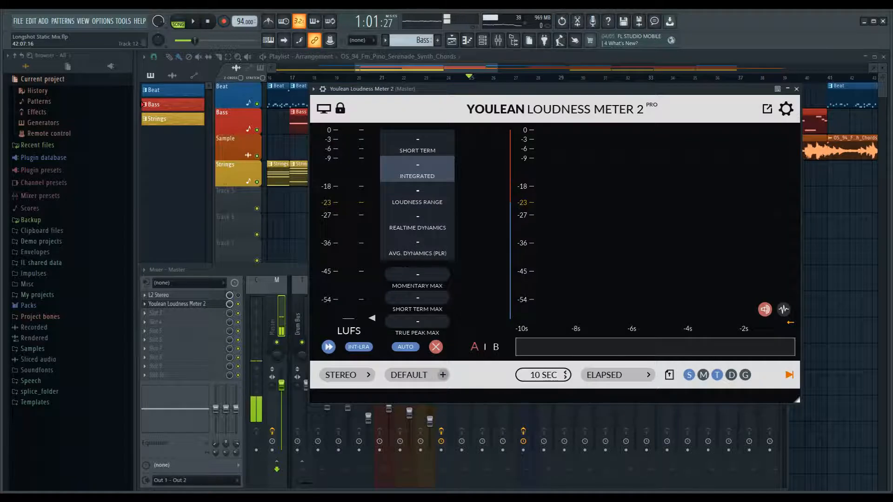
pyautogui.press('space')
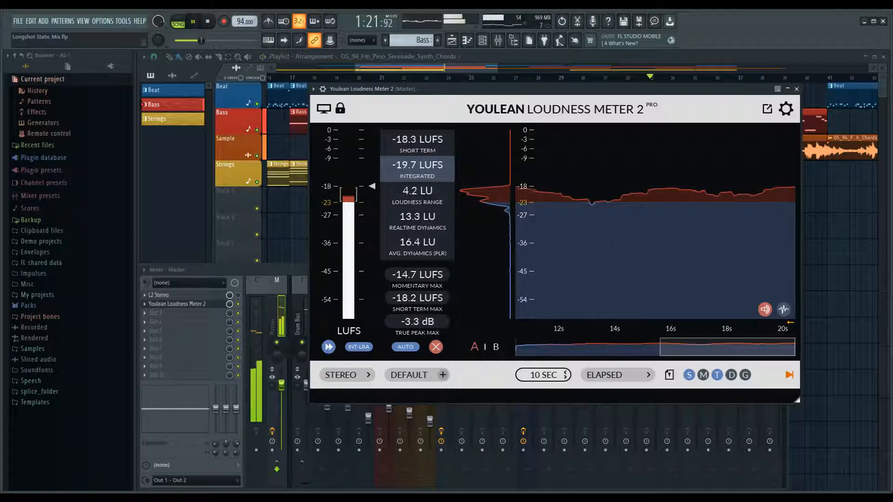
pyautogui.press('space')
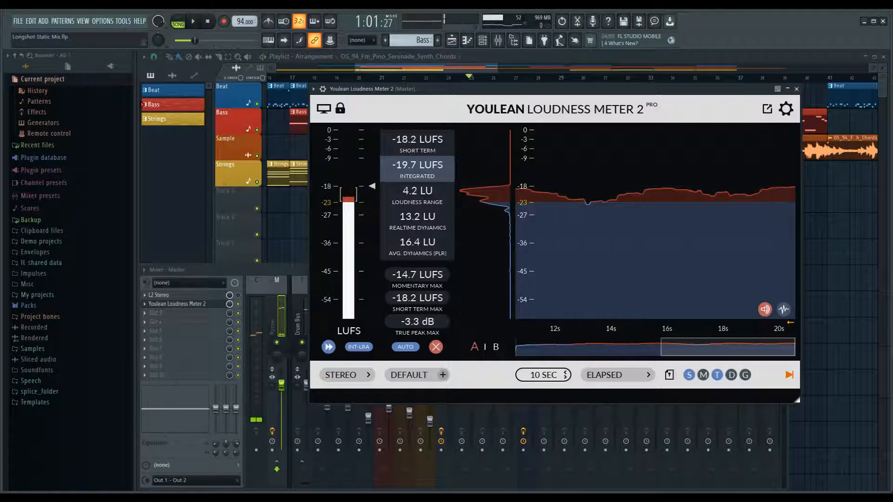
pyautogui.press('space')
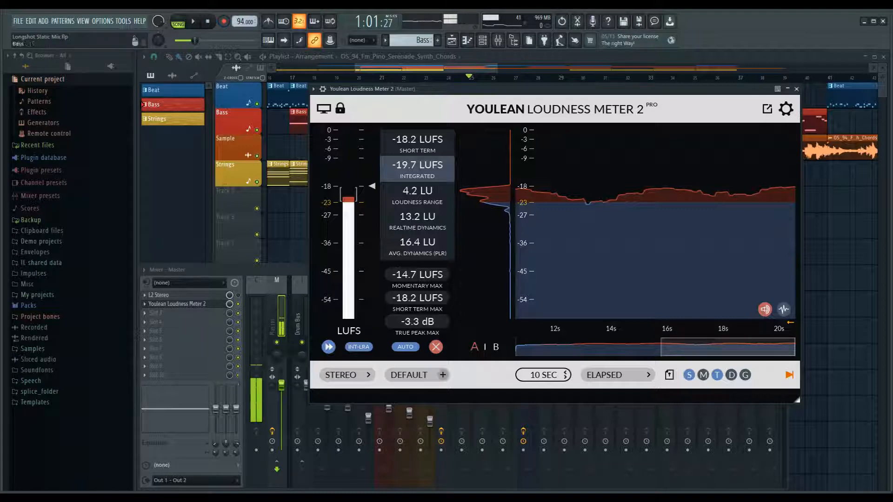
# Pan the synth chords slightly left and the Strings to the right, and play from bar 25 to check the stereo balance.
pyautogui.click(431, 483)
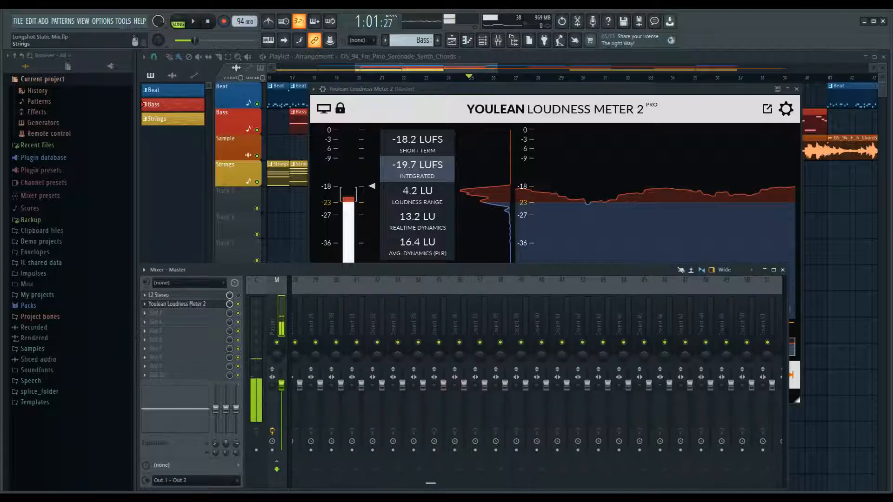
pyautogui.scroll(10, 430, 484)
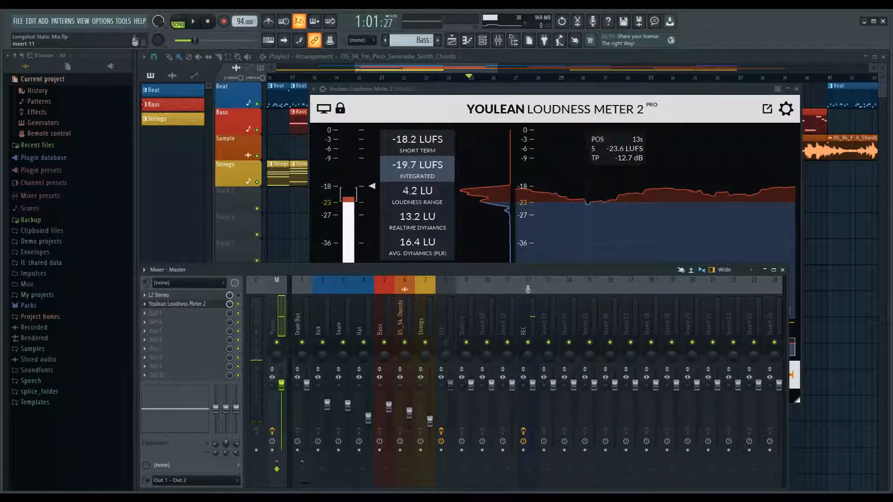
pyautogui.moveTo(405, 355); pyautogui.dragTo(404, 358)
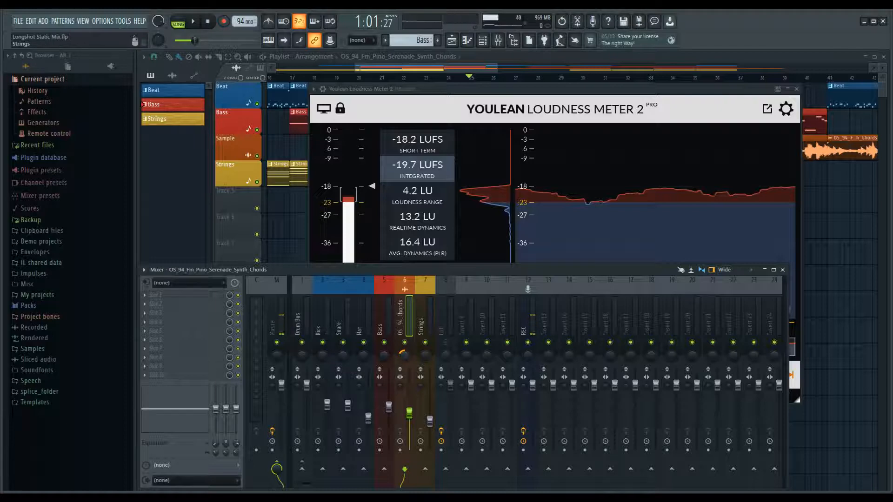
pyautogui.moveTo(425, 355); pyautogui.dragTo(426, 341)
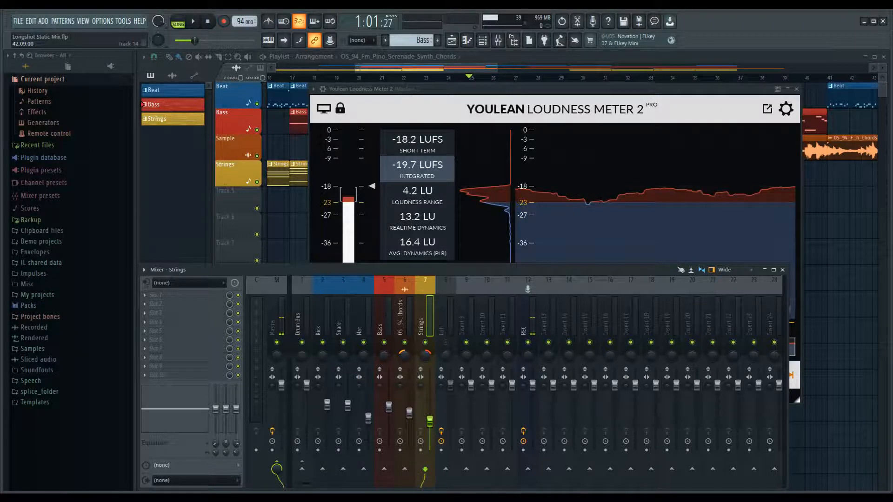
pyautogui.press('space')
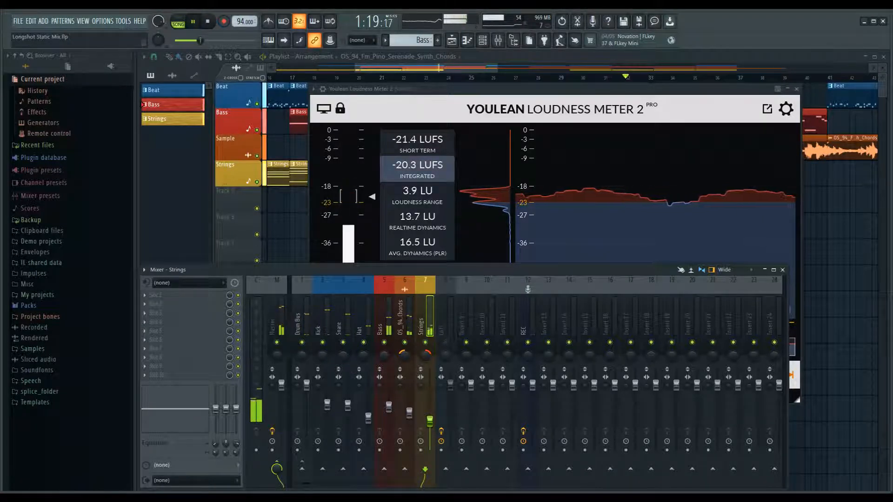
pyautogui.press('space')
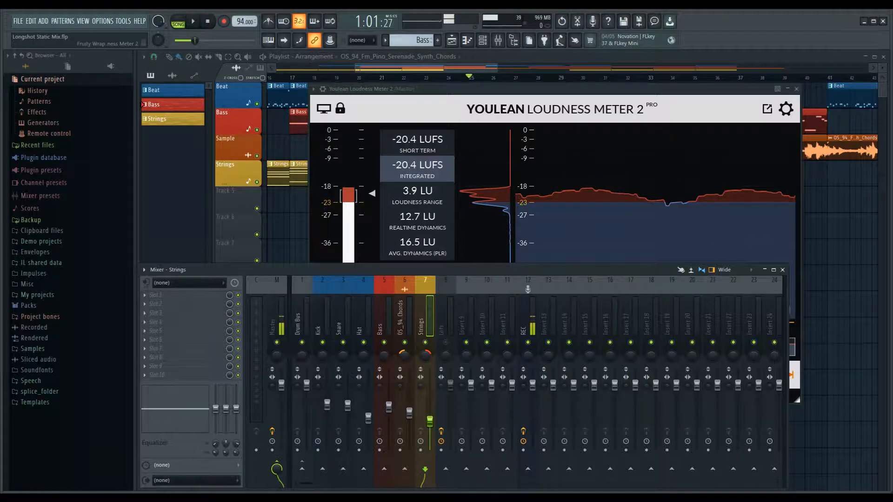
# Reset the loudness meter's measurements and load its Spotify Loud online streaming preset.
pyautogui.click(724, 90)
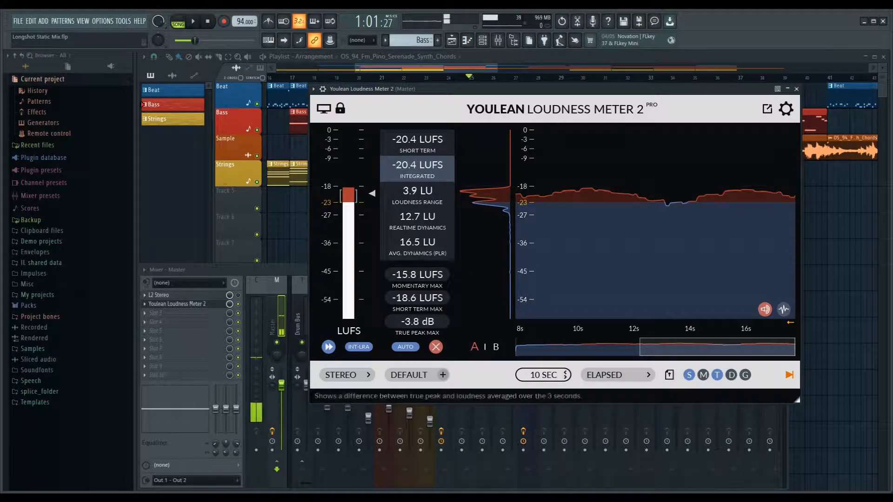
pyautogui.moveTo(591, 196)
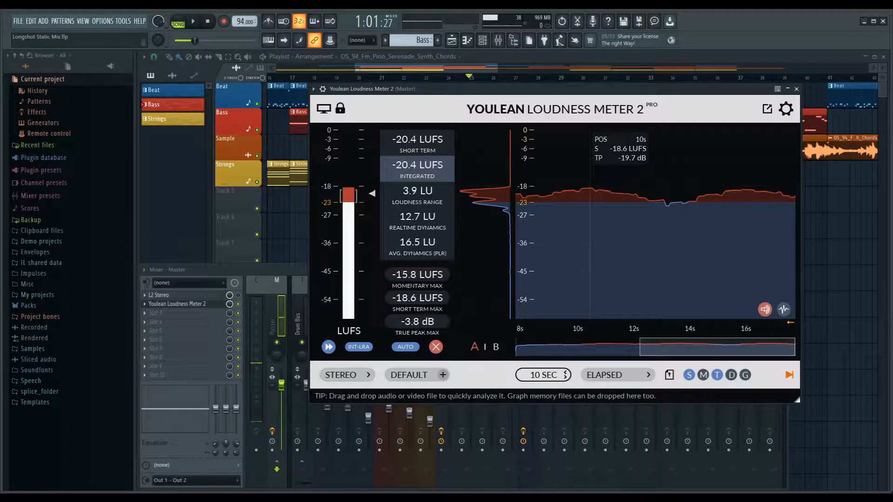
pyautogui.click(436, 347)
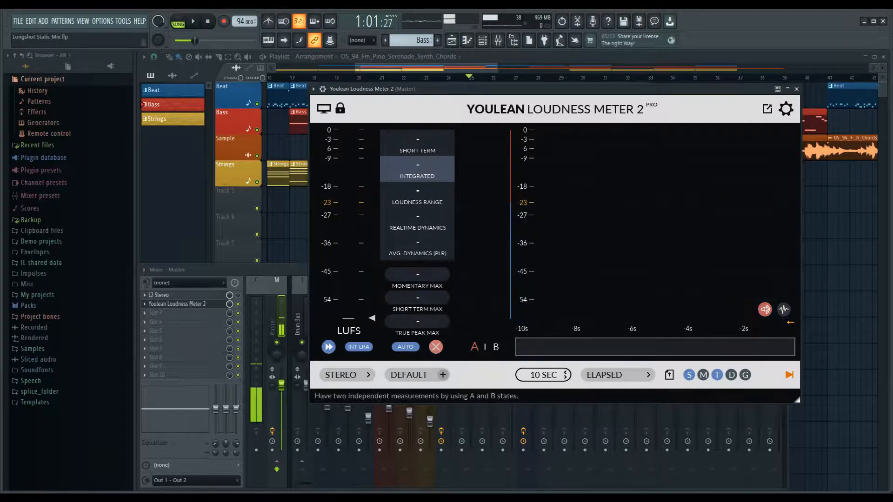
pyautogui.click(409, 375)
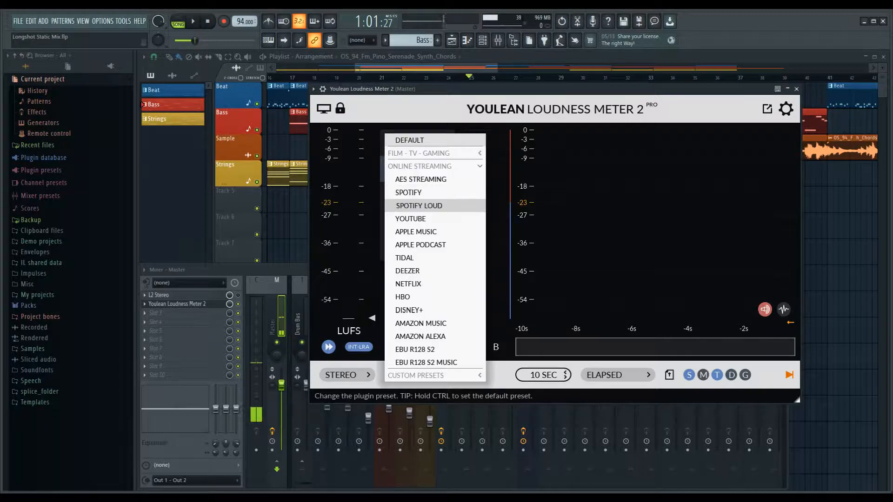
pyautogui.click(418, 206)
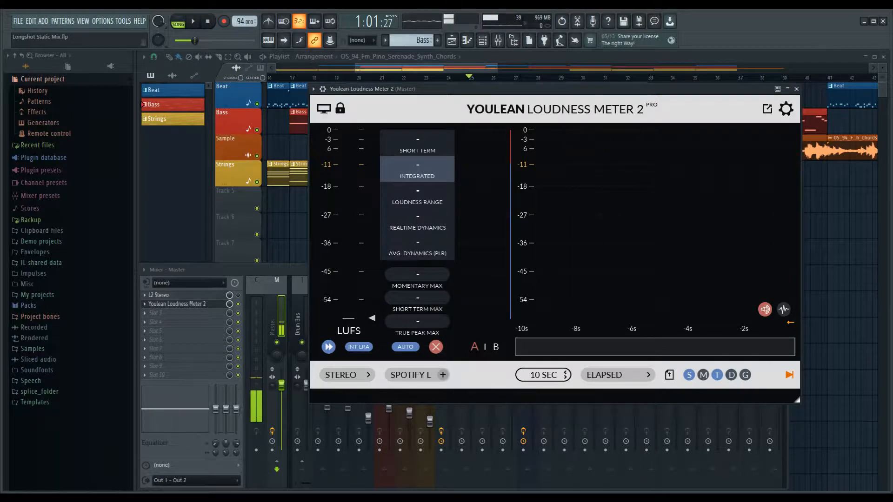